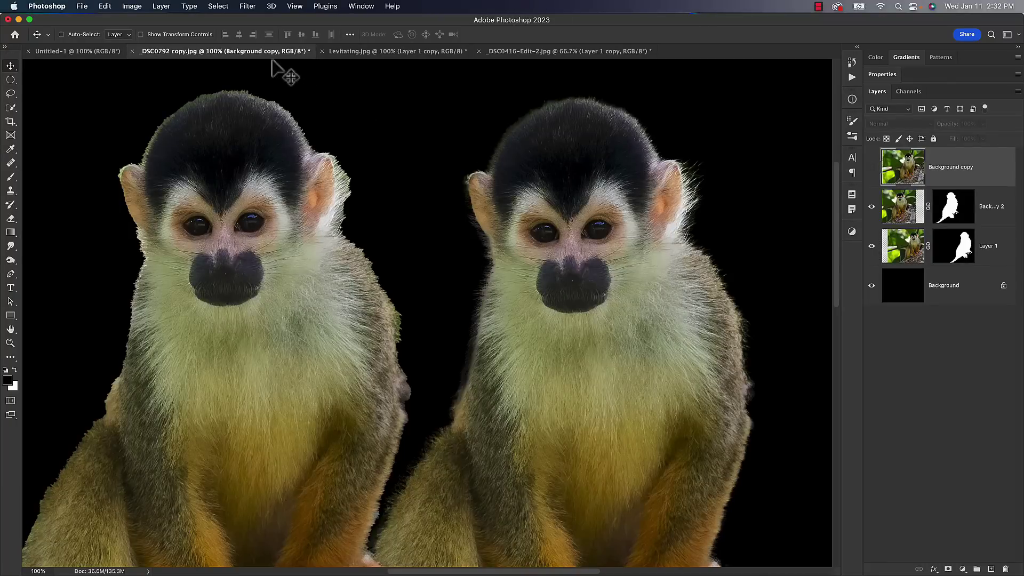
# Show the Background copy monkey photo and select the monkey with Select > Subject.
pyautogui.click(219, 7)
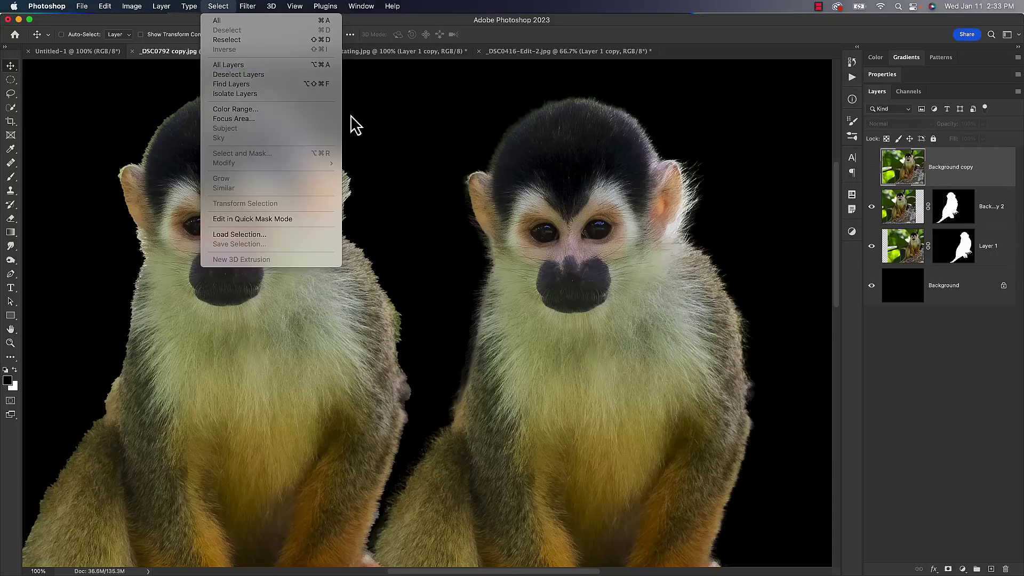
pyautogui.click(890, 163)
pyautogui.click(871, 168)
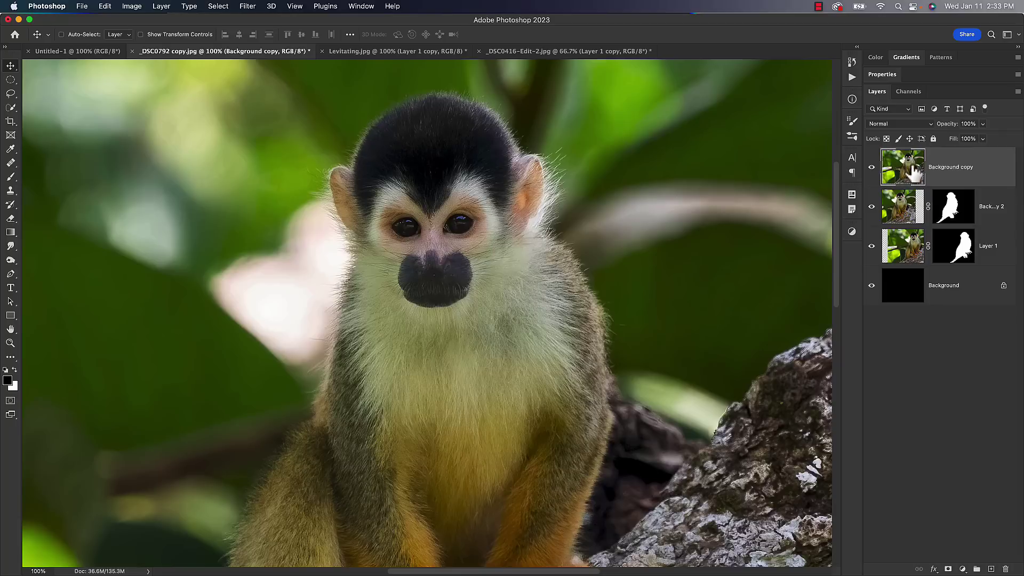
pyautogui.click(217, 8)
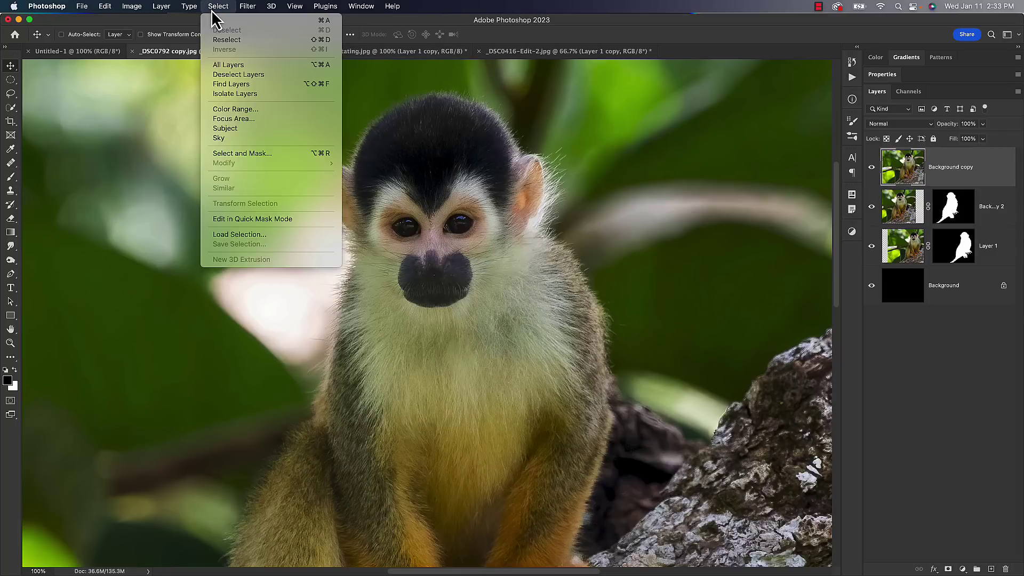
pyautogui.click(240, 133)
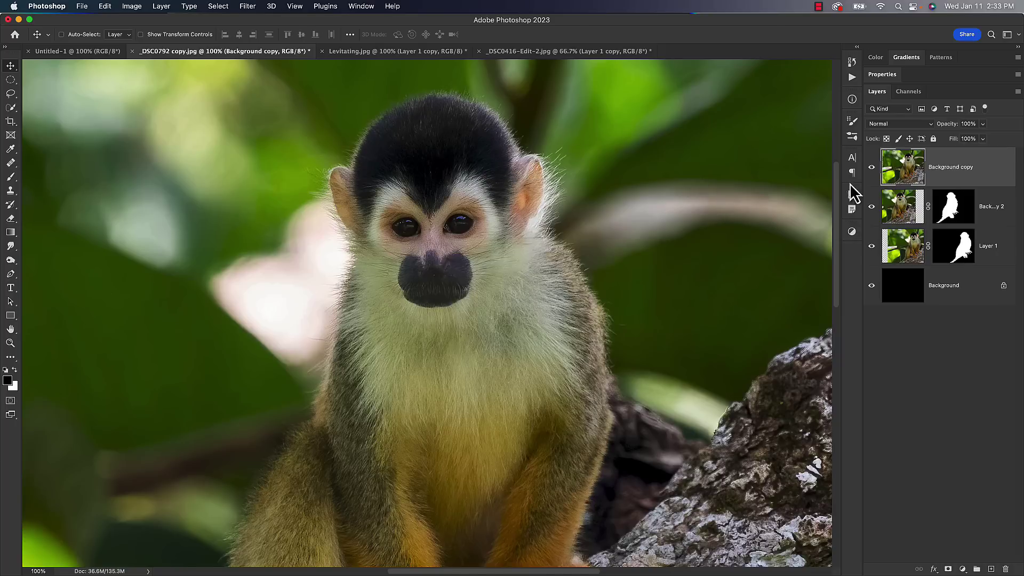
# Hide Background copy and Layer 1, and centre the remaining monkey cutout on black.
pyautogui.click(871, 167)
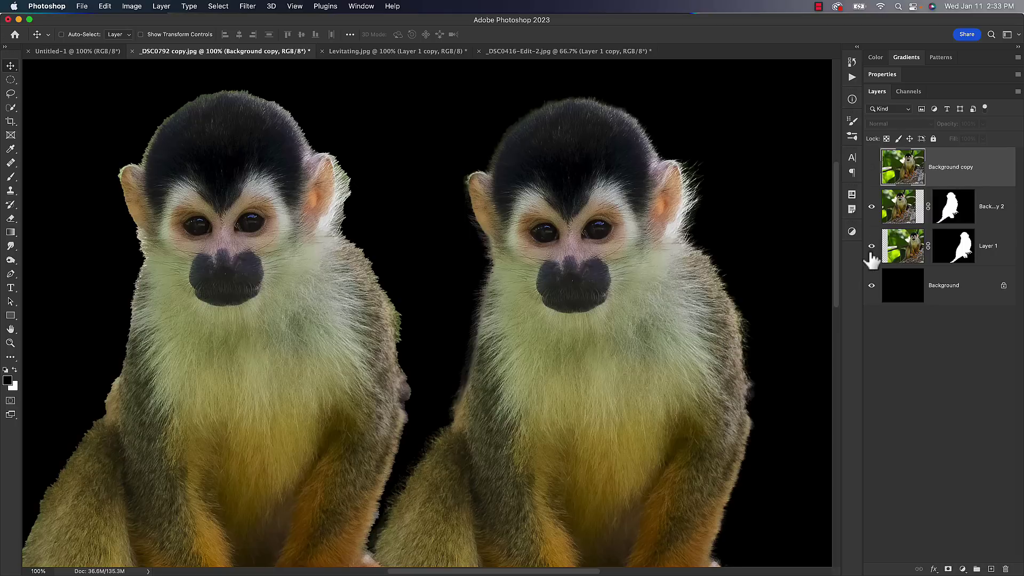
pyautogui.click(871, 247)
pyautogui.moveTo(311, 233); pyautogui.dragTo(513, 252)
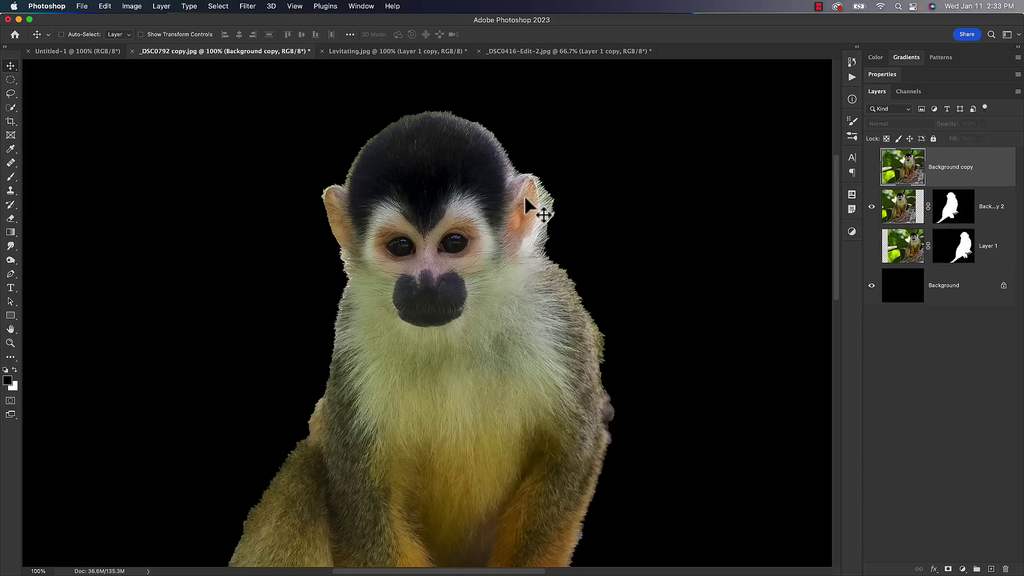
pyautogui.click(218, 6)
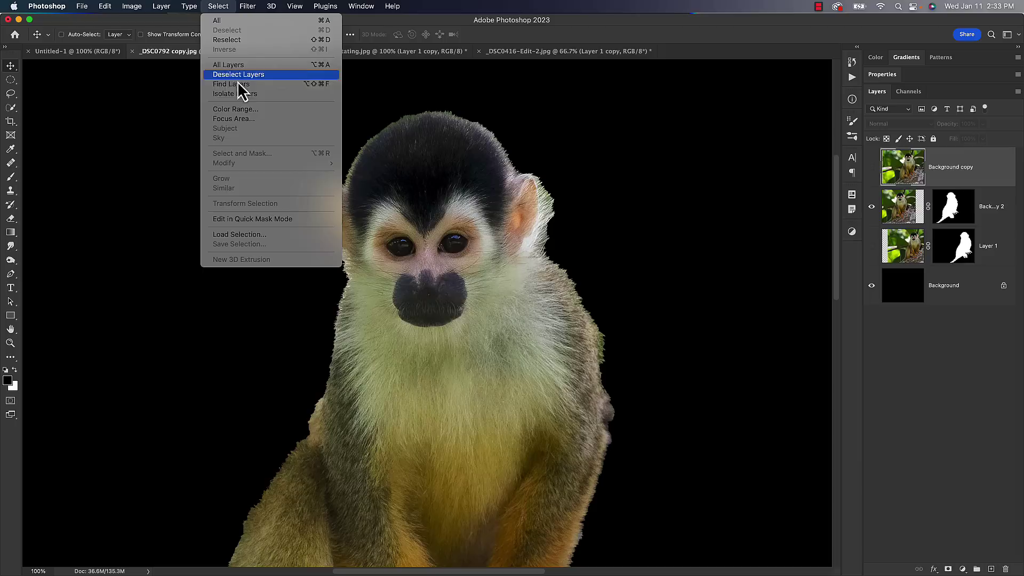
pyautogui.press('Escape')
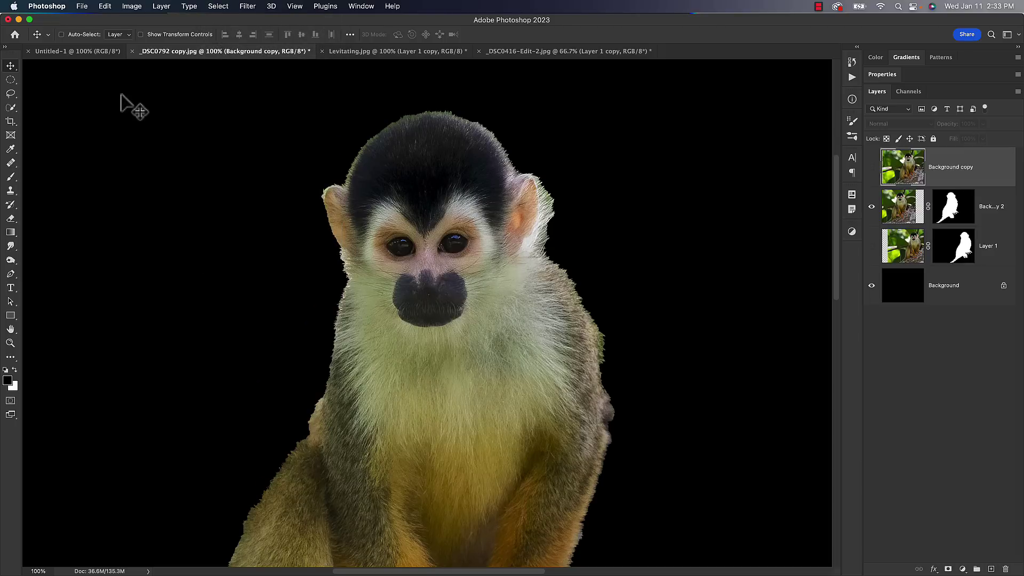
# Activate the Quick Selection tool and make the Background copy monkey photo visible.
pyautogui.click(11, 107)
pyautogui.rightClick(10, 109)
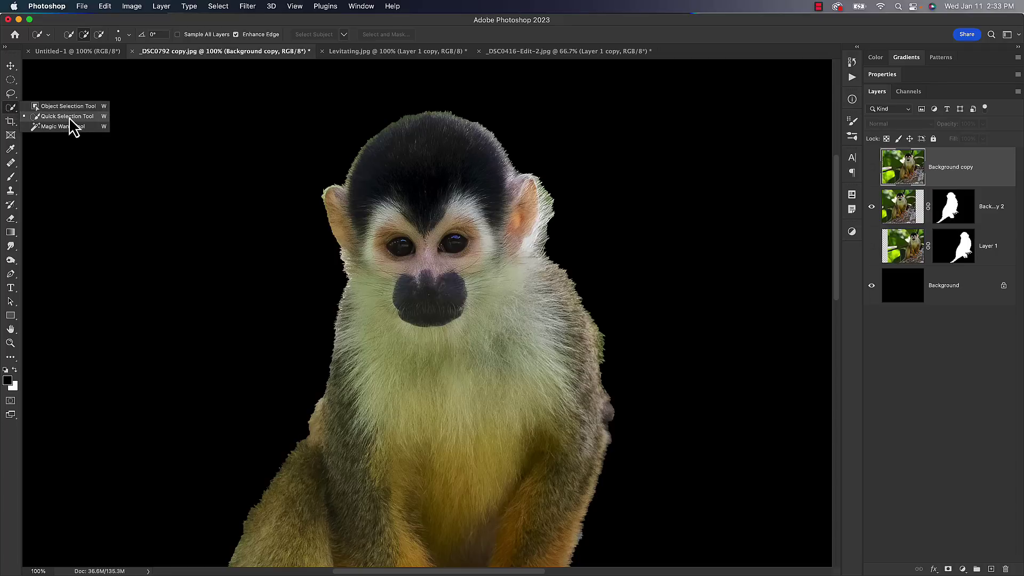
pyautogui.click(71, 117)
pyautogui.click(871, 167)
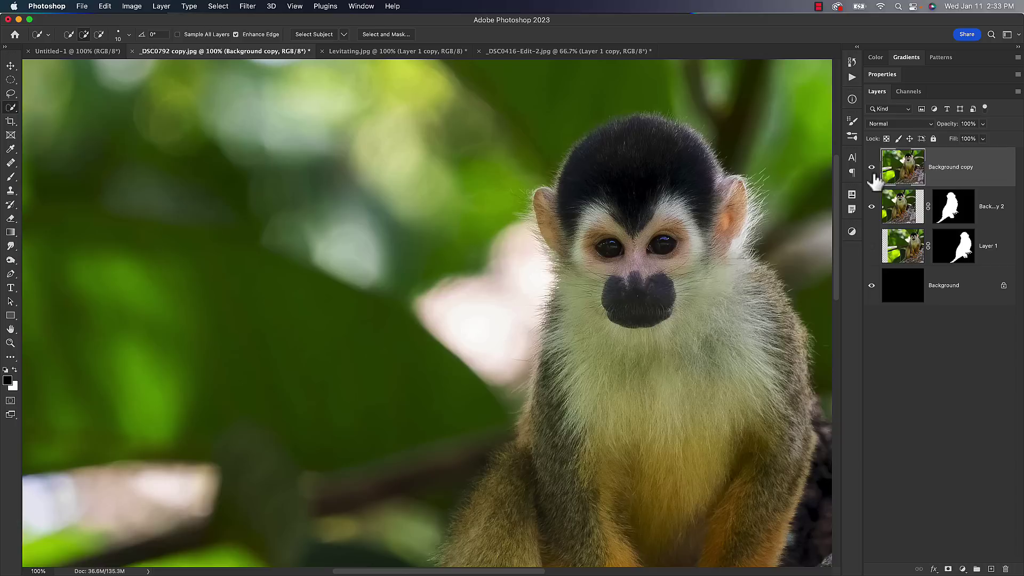
# Set Select Subject to Cloud (Detailed results), then hide the photo and show Layer 1.
pyautogui.click(344, 35)
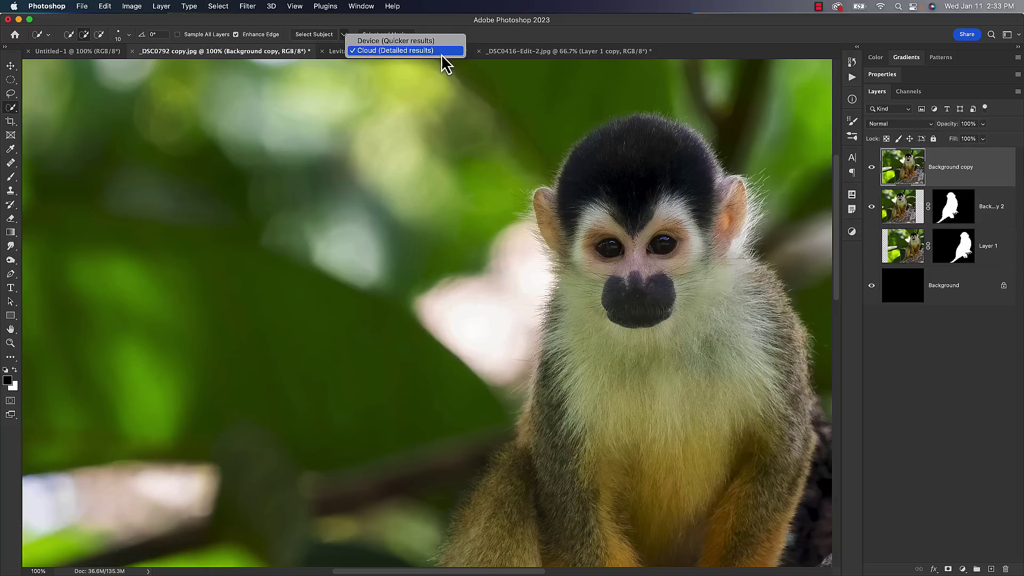
pyautogui.click(499, 45)
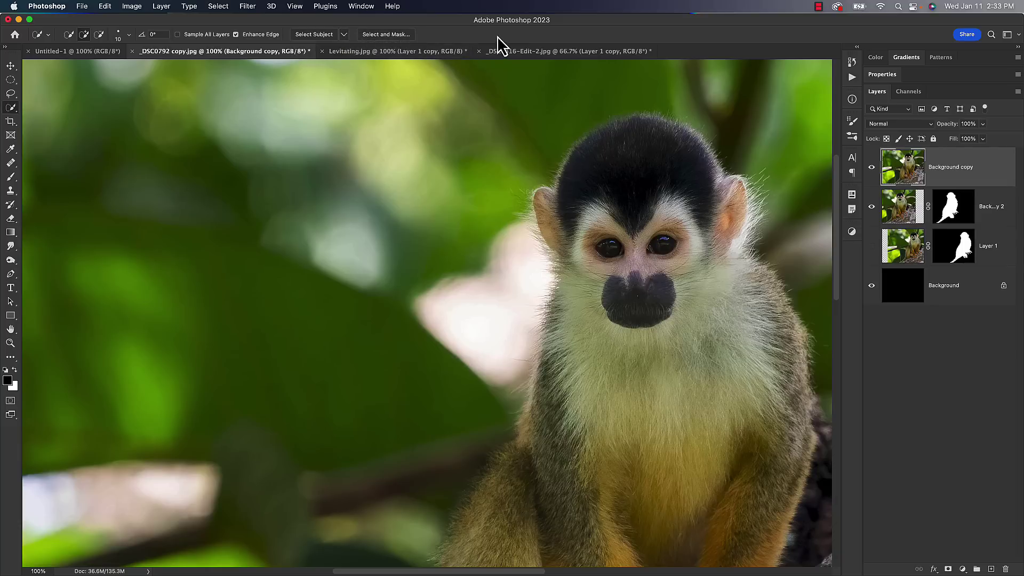
pyautogui.click(871, 167)
pyautogui.click(871, 246)
# Pan the canvas so both monkey cutouts fit side by side on black.
pyautogui.moveTo(730, 268); pyautogui.dragTo(531, 278)
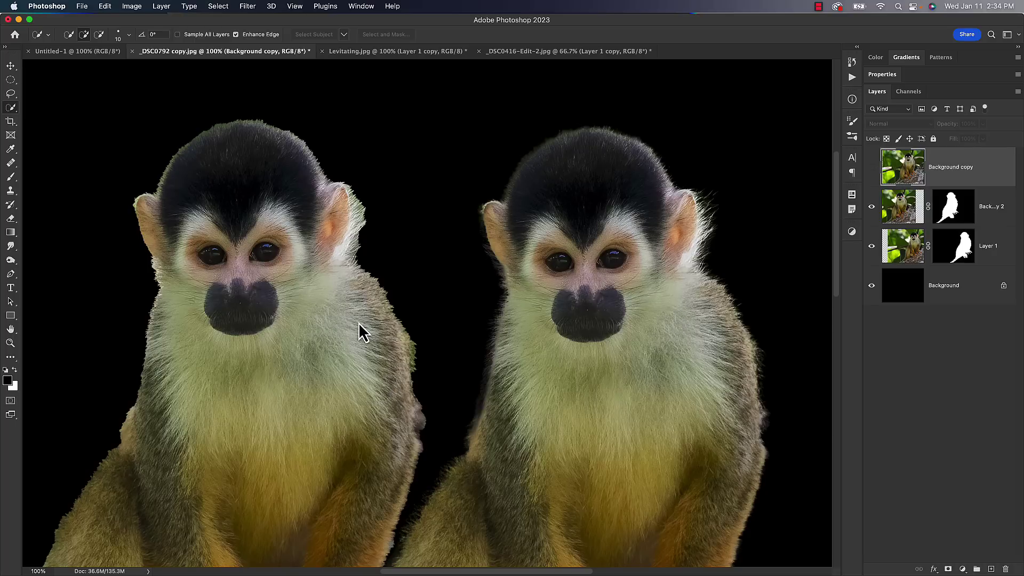
pyautogui.click(218, 8)
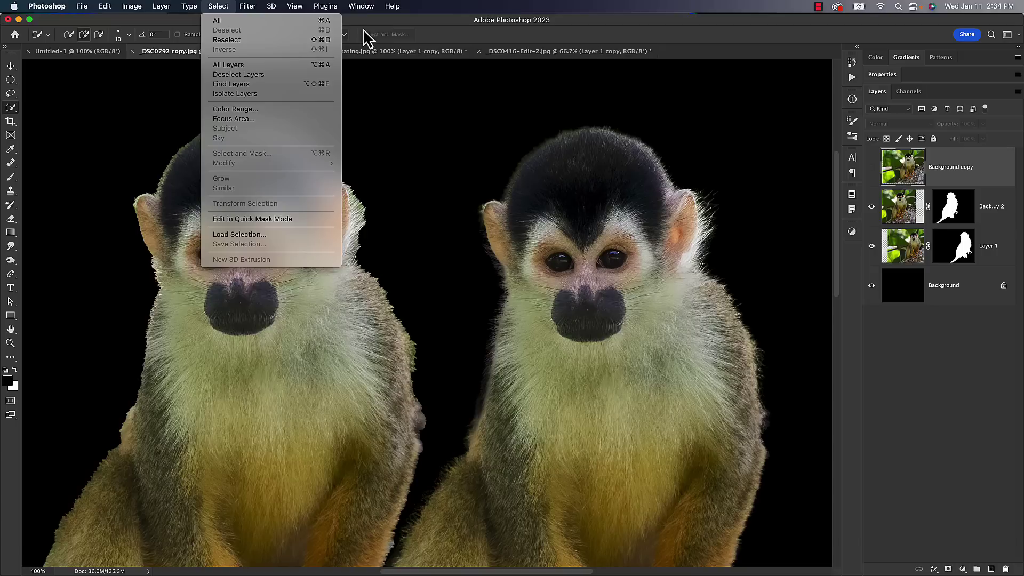
pyautogui.press('Escape')
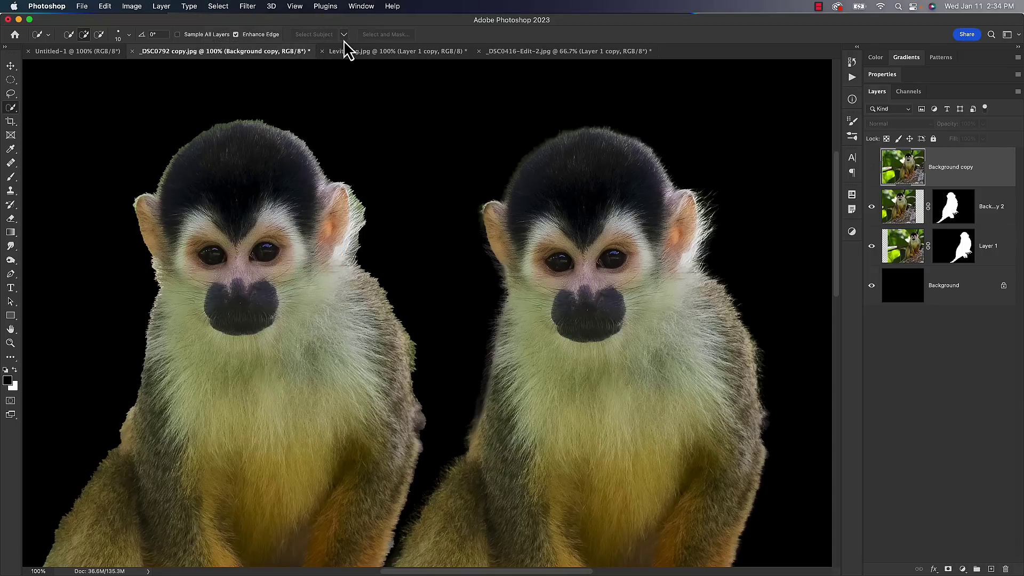
pyautogui.click(52, 8)
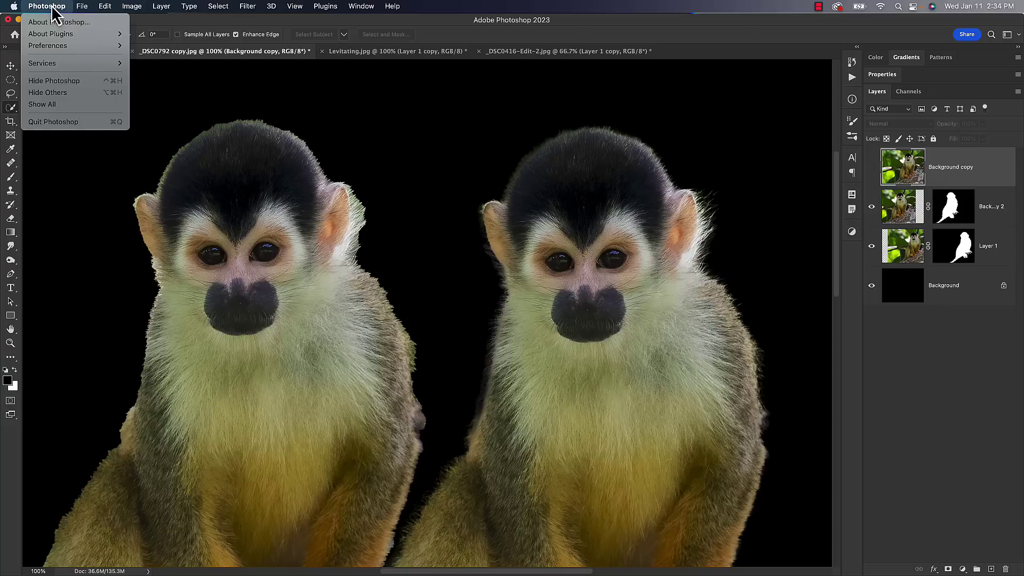
pyautogui.moveTo(56, 46)
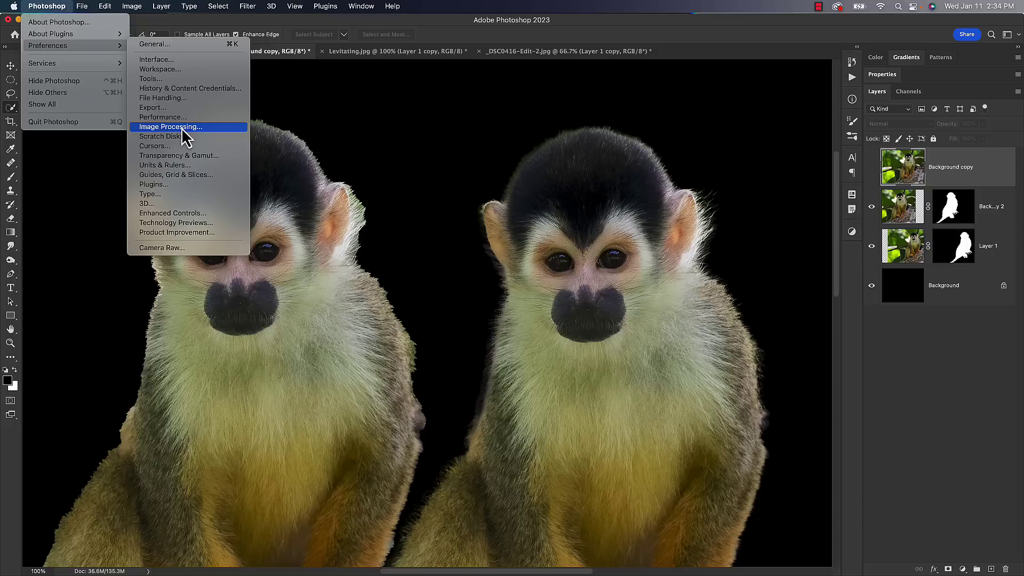
pyautogui.click(182, 127)
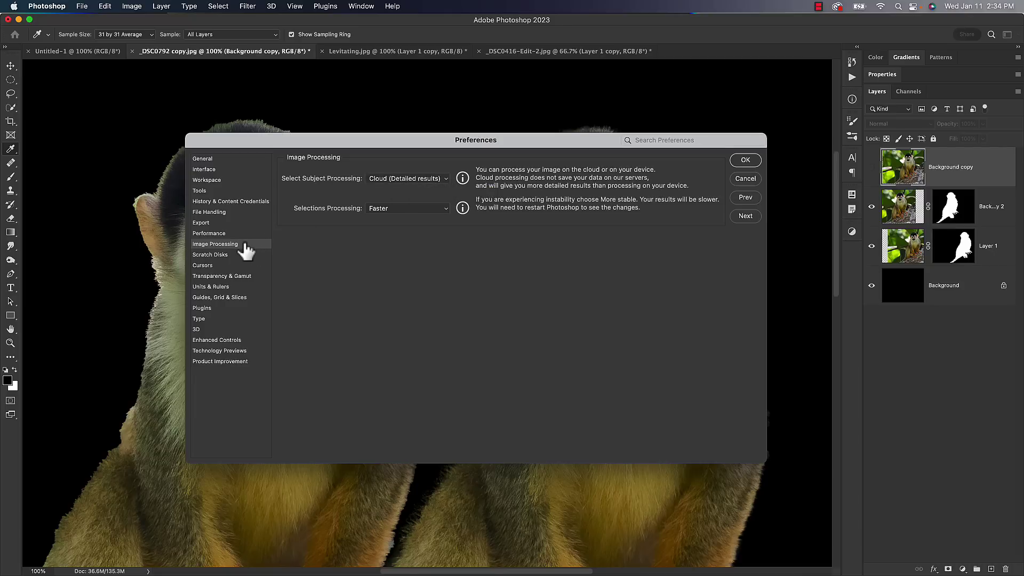
pyautogui.click(746, 179)
pyautogui.click(218, 6)
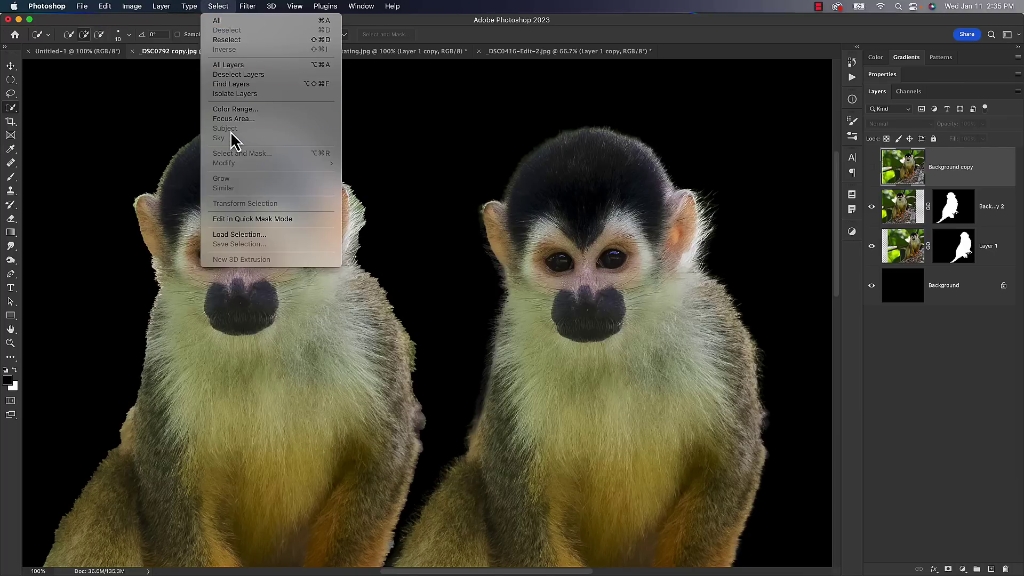
pyautogui.press('Escape')
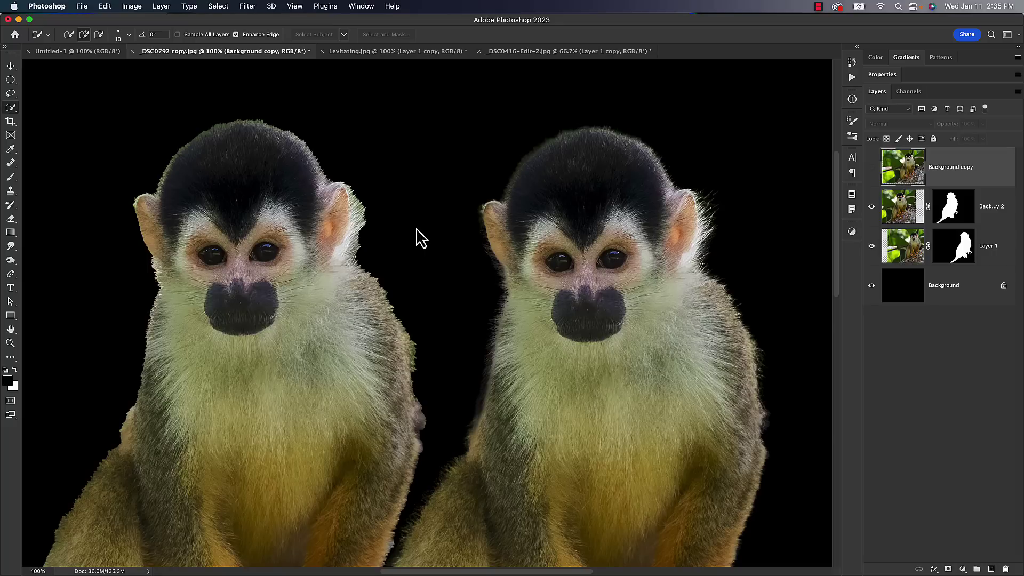
# In Levitating.jpg, zoom out and pan to see both full umbrella-woman figures.
pyautogui.click(385, 51)
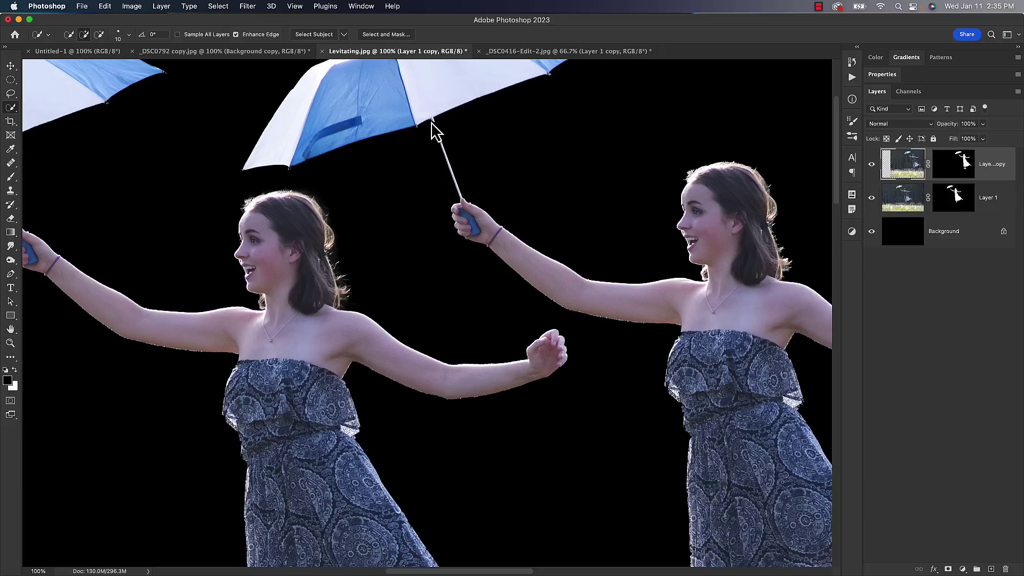
pyautogui.press('super+minus')
pyautogui.press('super+minus')
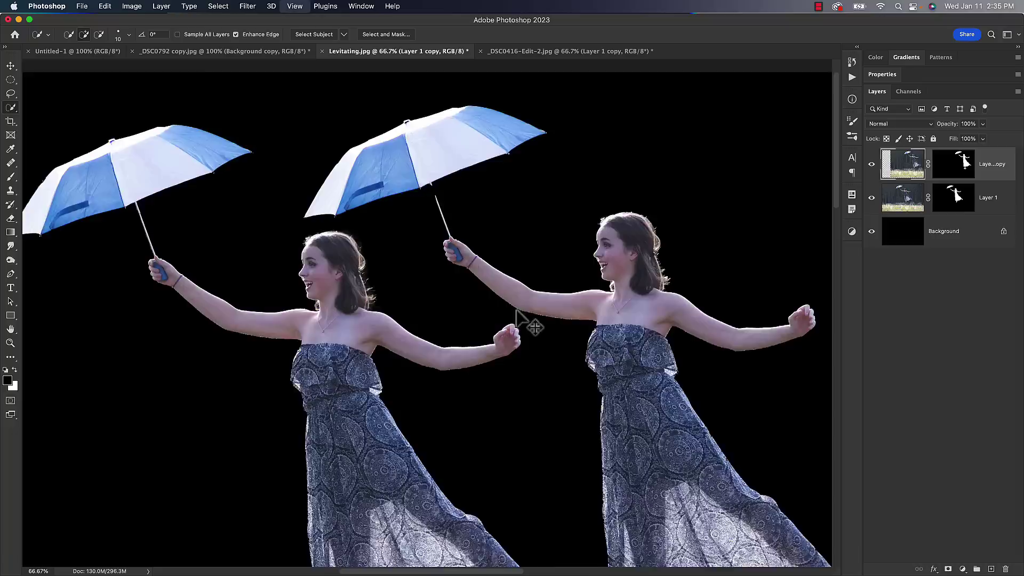
pyautogui.moveTo(556, 394); pyautogui.dragTo(542, 277)
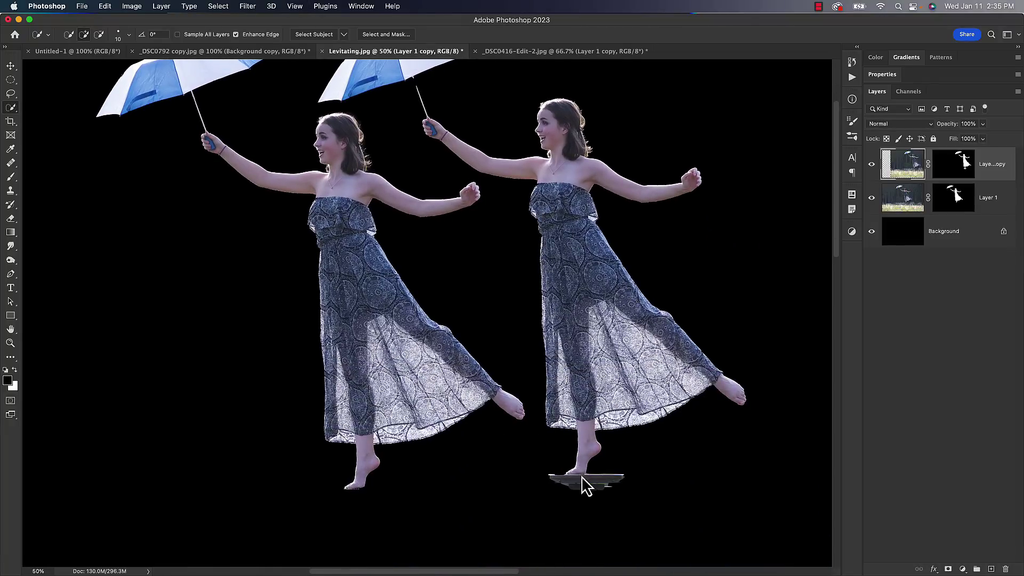
pyautogui.moveTo(526, 354); pyautogui.dragTo(527, 476)
# Zoom in to compare the cutout edges, then bring up the _DSC0416-Edit-2.jpg eagle document.
pyautogui.press('super+plus')
pyautogui.press('super+plus')
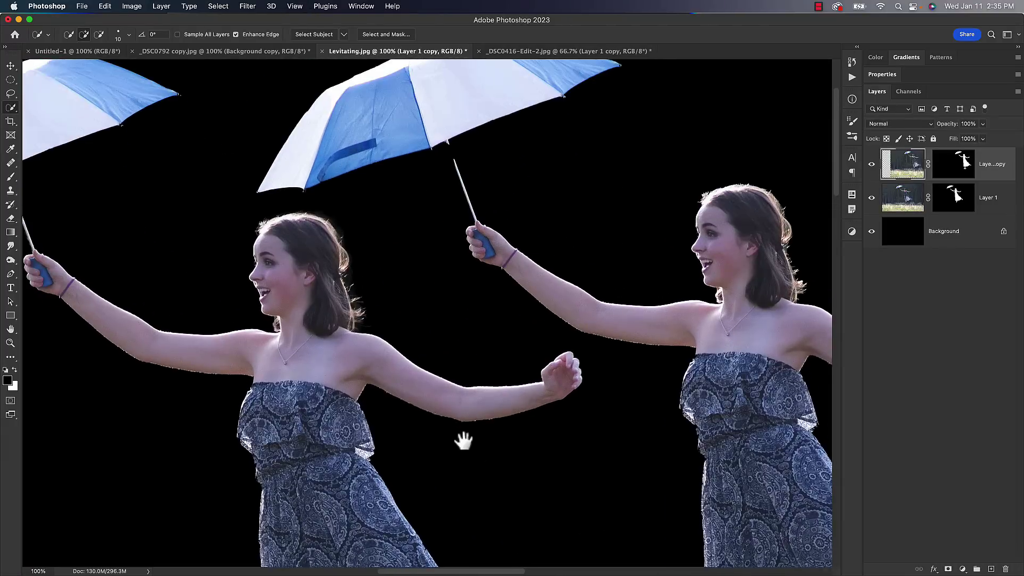
pyautogui.moveTo(463, 440); pyautogui.dragTo(469, 453)
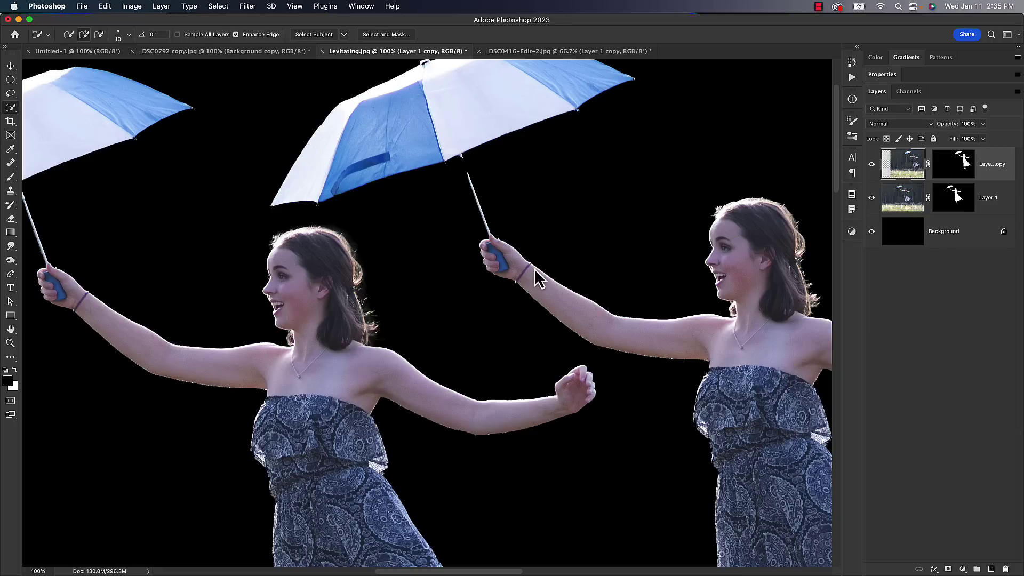
pyautogui.click(544, 50)
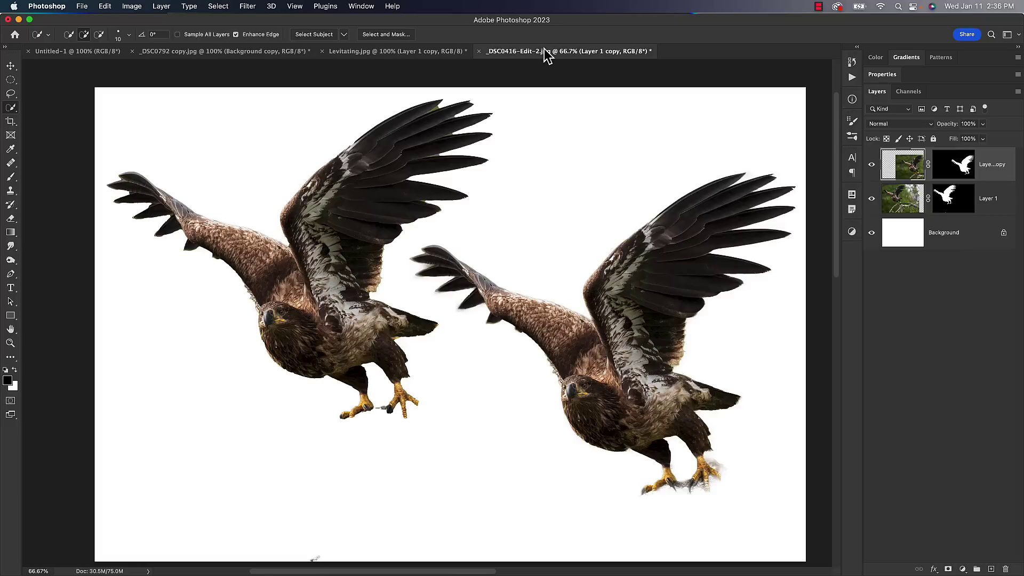
pyautogui.press('super+equal')
pyautogui.press('super+equal')
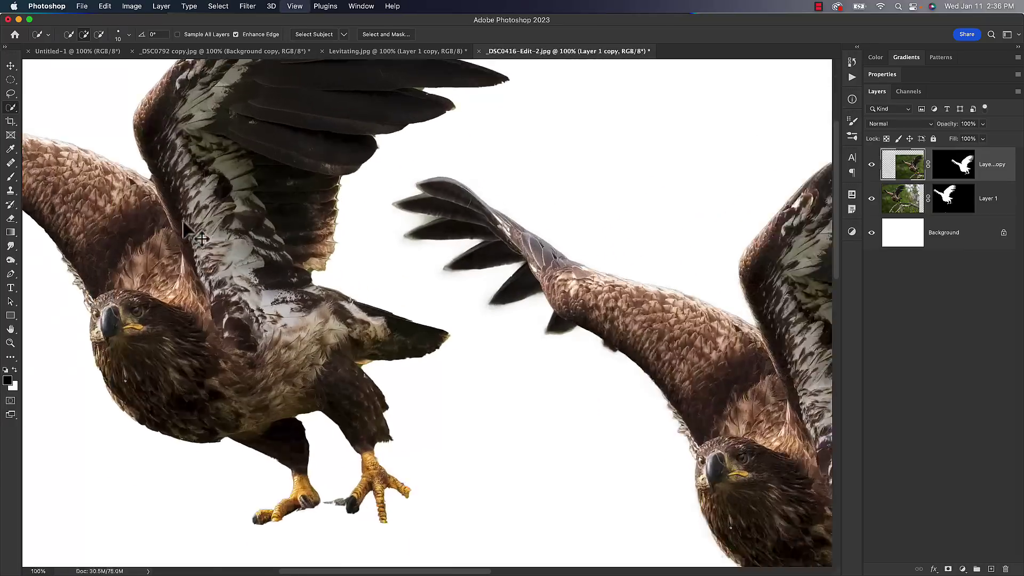
pyautogui.press('super+minus')
pyautogui.press('super+minus')
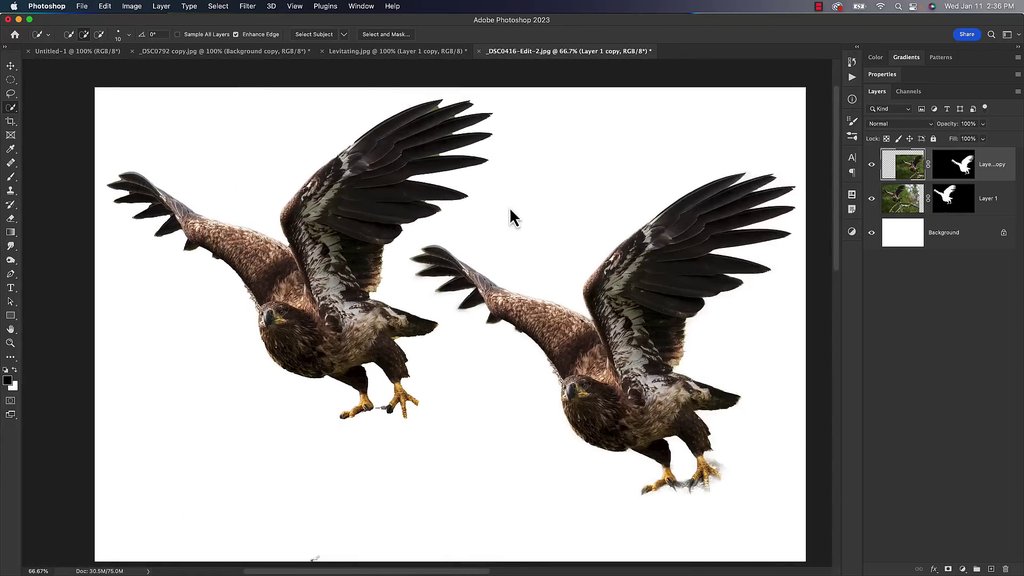
pyautogui.keyDown('shift'); pyautogui.click(953, 170); pyautogui.keyUp('shift')
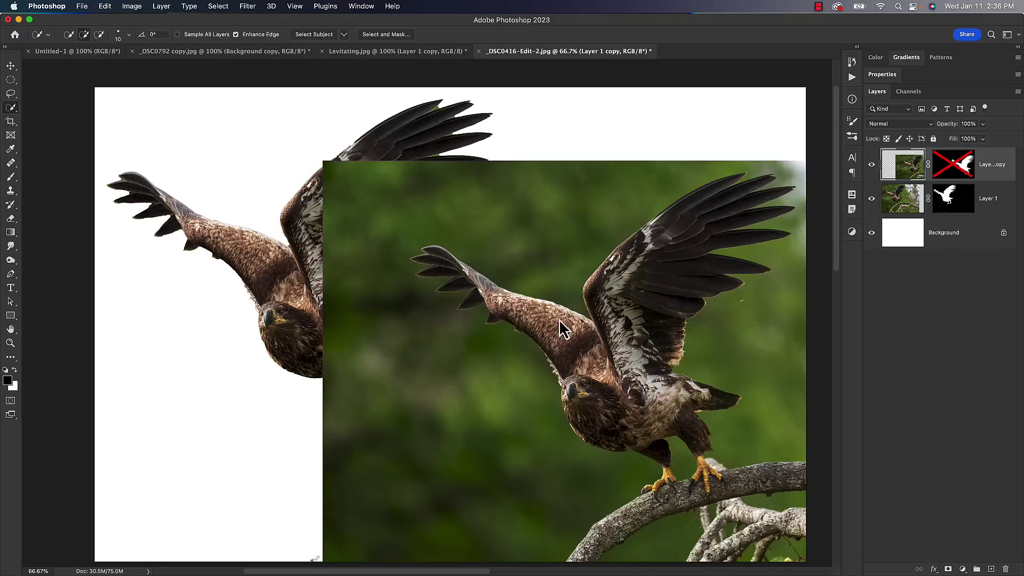
pyautogui.press('v')
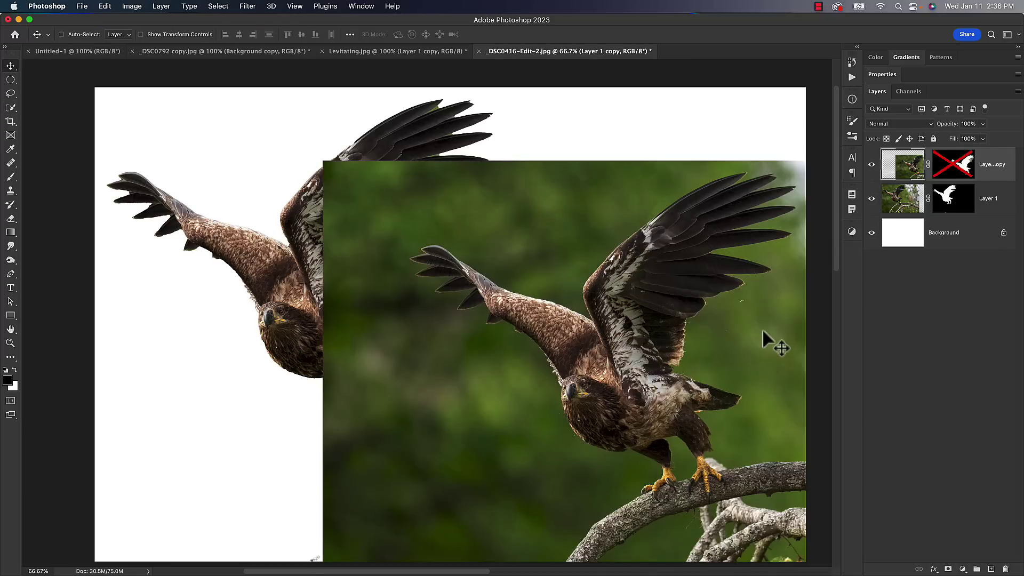
pyautogui.keyDown('shift'); pyautogui.click(949, 166); pyautogui.keyUp('shift')
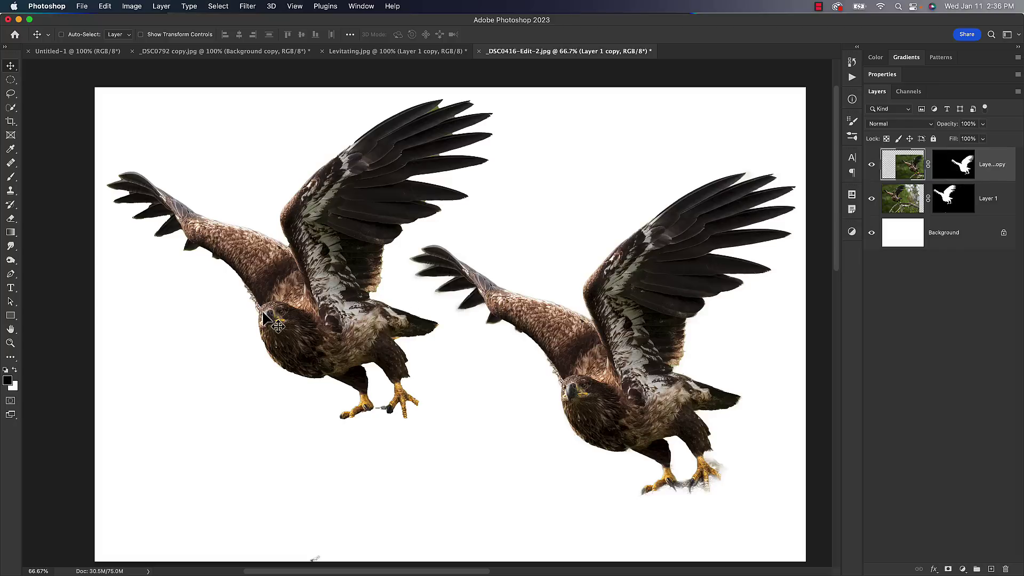
pyautogui.press('super+plus')
pyautogui.press('super+plus')
pyautogui.moveTo(278, 326); pyautogui.dragTo(545, 373)
pyautogui.hscroll(-5, 512, 346)
pyautogui.scroll(2, 512, 347)
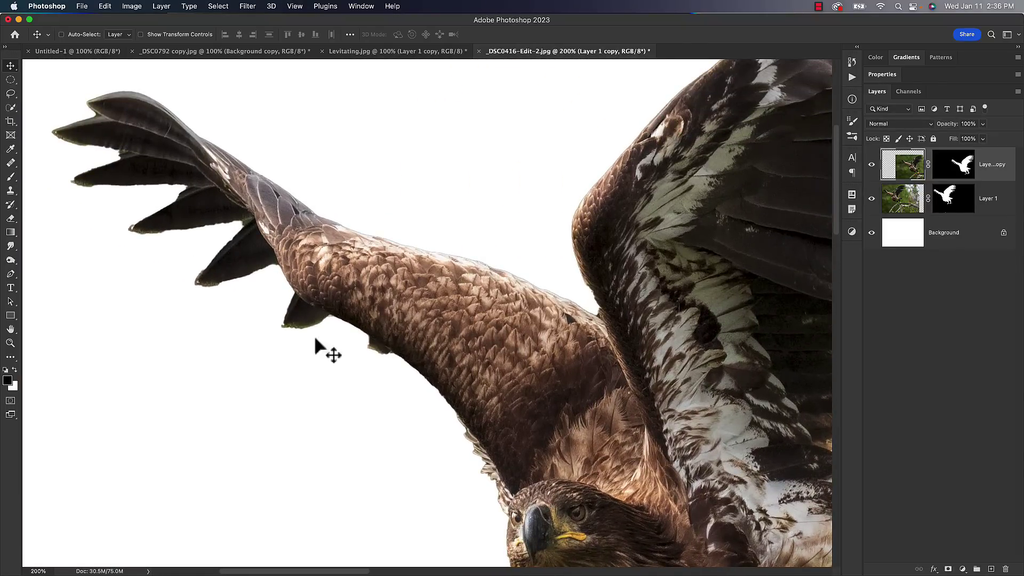
pyautogui.moveTo(512, 239); pyautogui.dragTo(149, 372)
pyautogui.moveTo(405, 281); pyautogui.dragTo(263, 345)
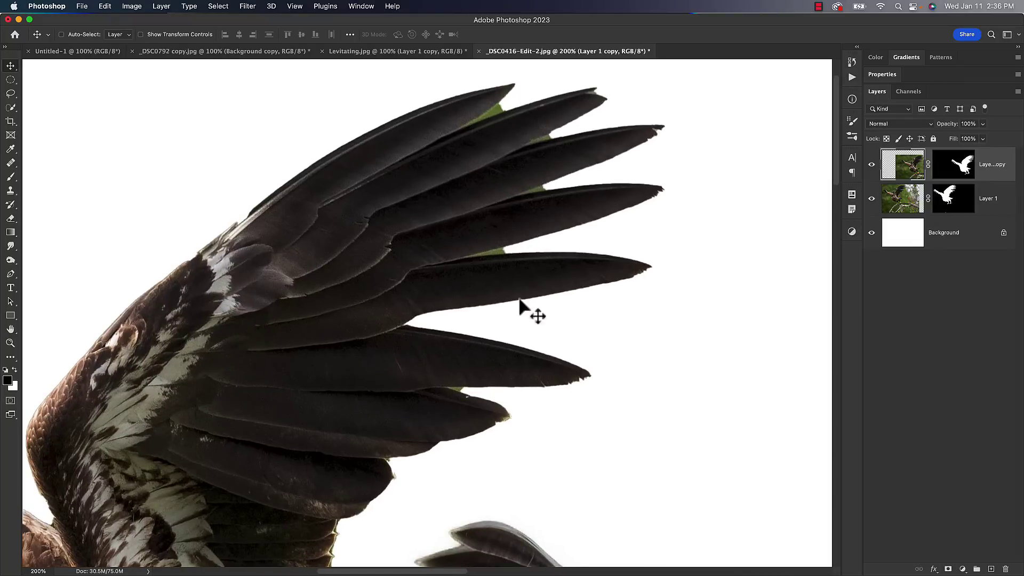
pyautogui.moveTo(571, 286); pyautogui.dragTo(181, 213)
pyautogui.moveTo(338, 338); pyautogui.dragTo(676, 79)
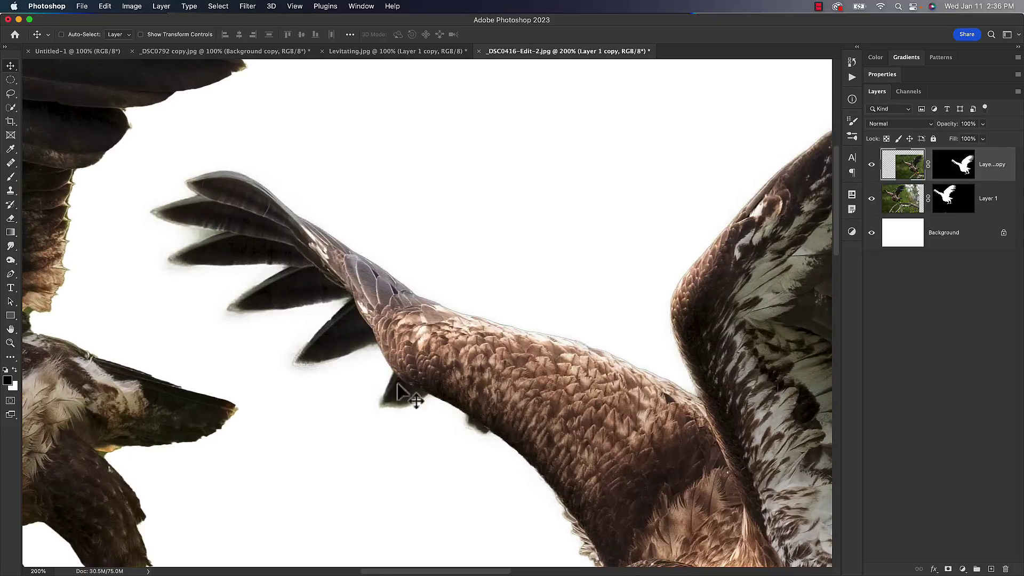
pyautogui.moveTo(661, 233); pyautogui.dragTo(160, 343)
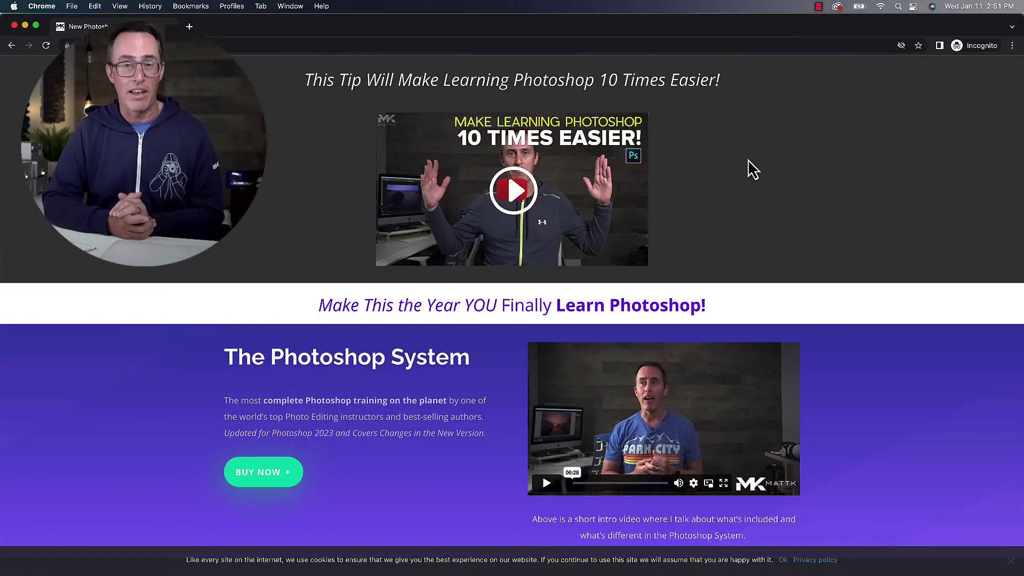
pyautogui.scroll(-5, 948, 157)
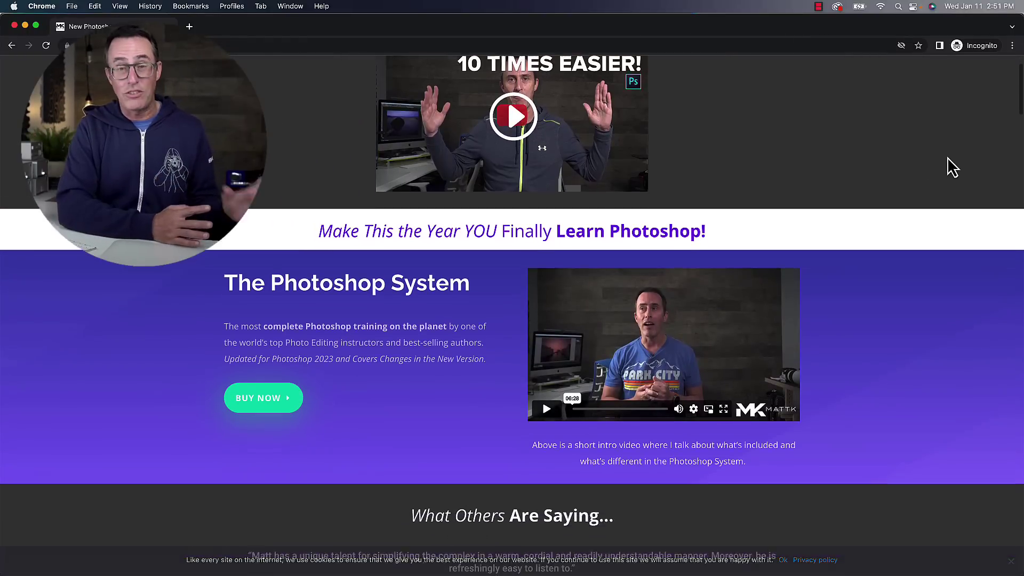
pyautogui.scroll(-8, 948, 157)
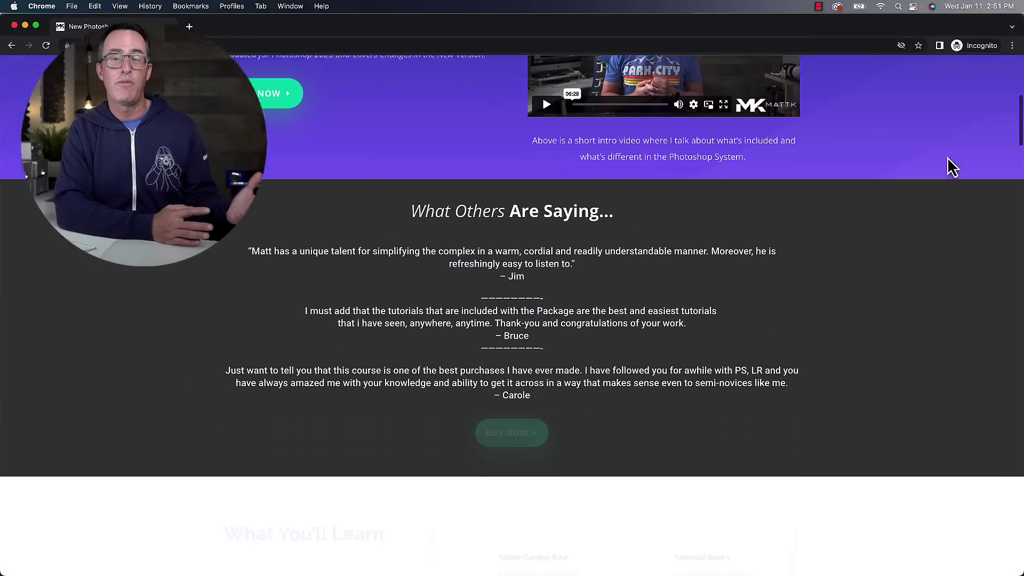
pyautogui.scroll(-7, 947, 157)
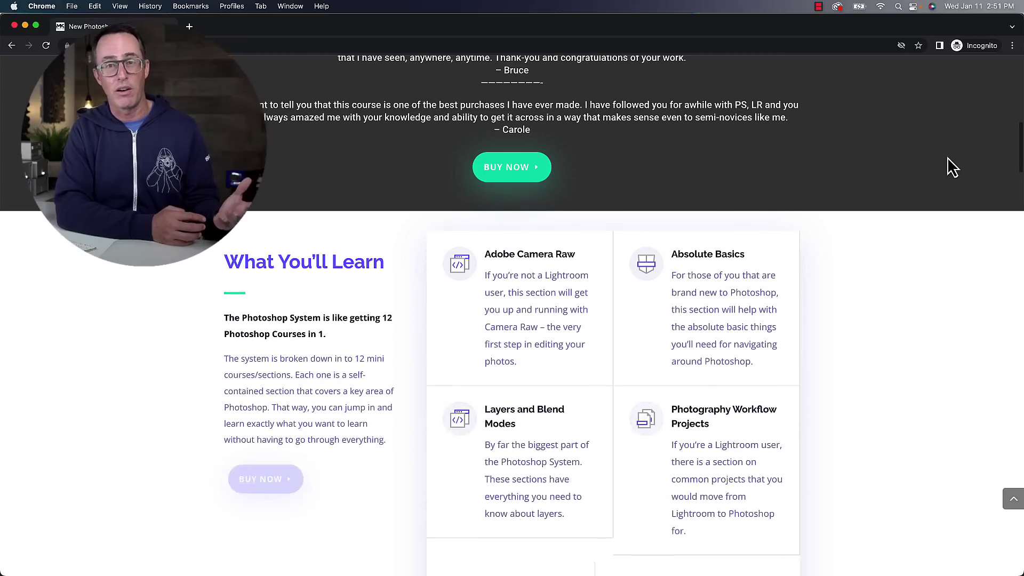
pyautogui.scroll(-12, 947, 157)
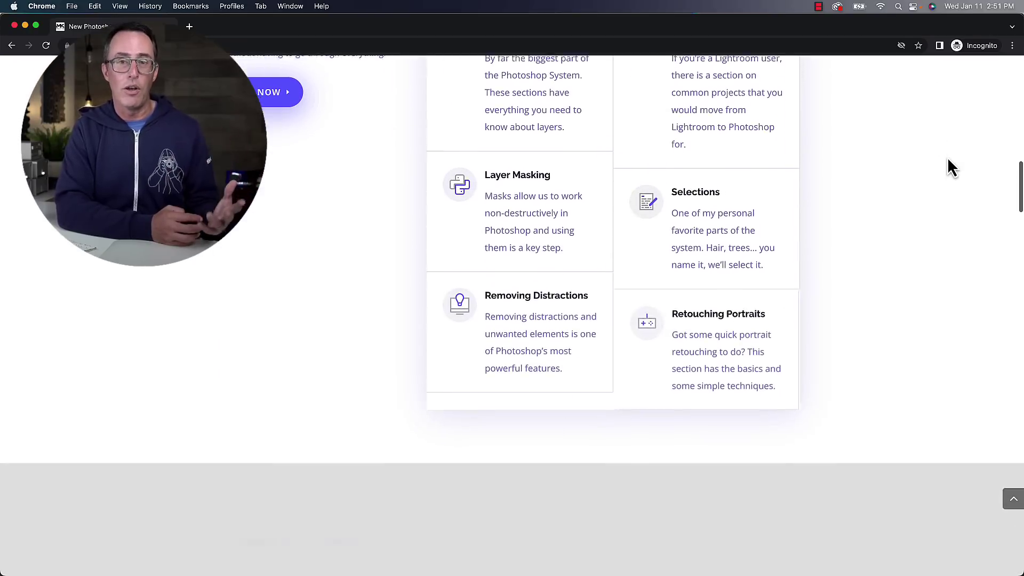
pyautogui.scroll(-17, 947, 158)
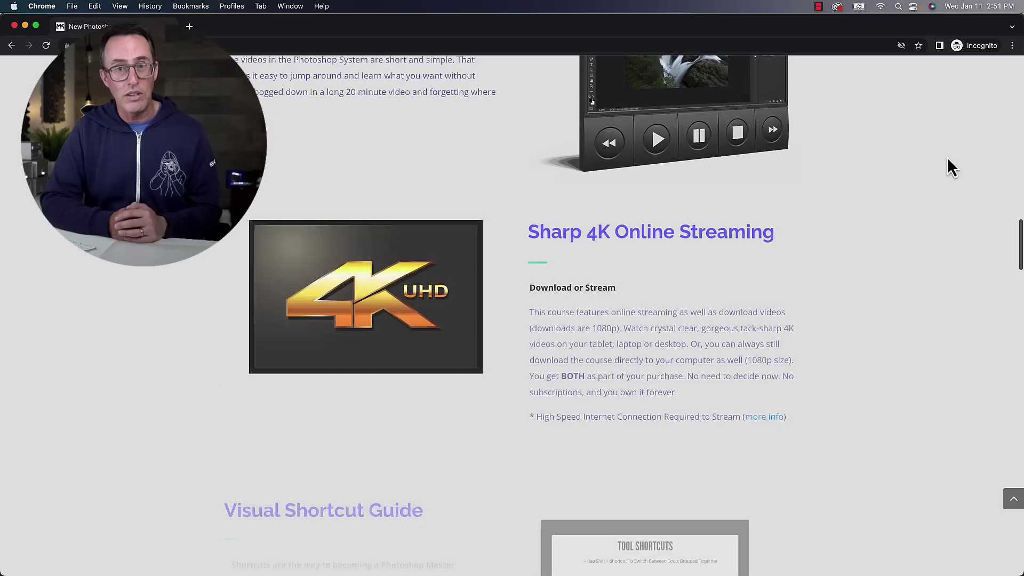
pyautogui.scroll(-10, 948, 157)
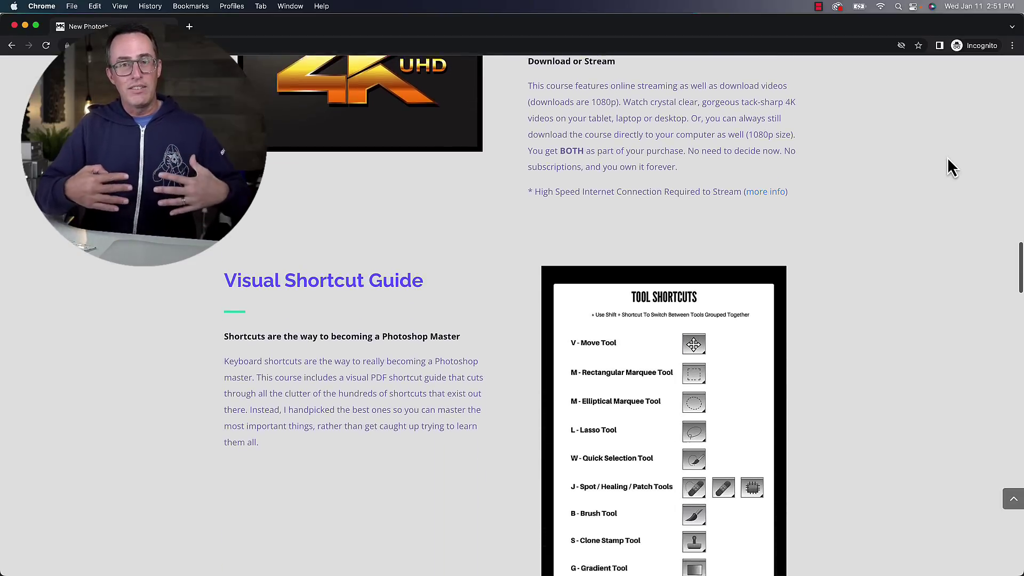
pyautogui.scroll(-19, 948, 158)
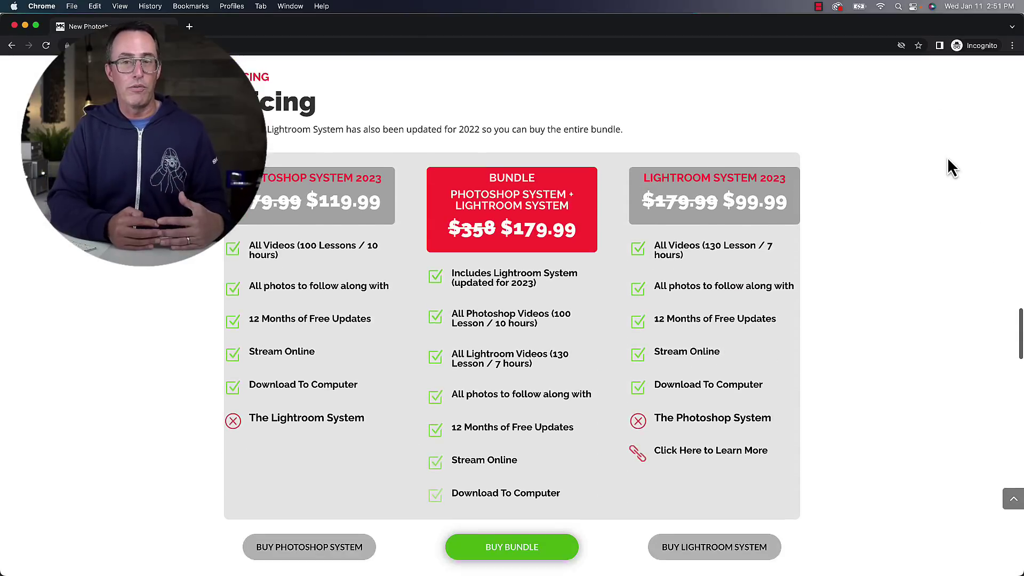
pyautogui.scroll(-20, 947, 157)
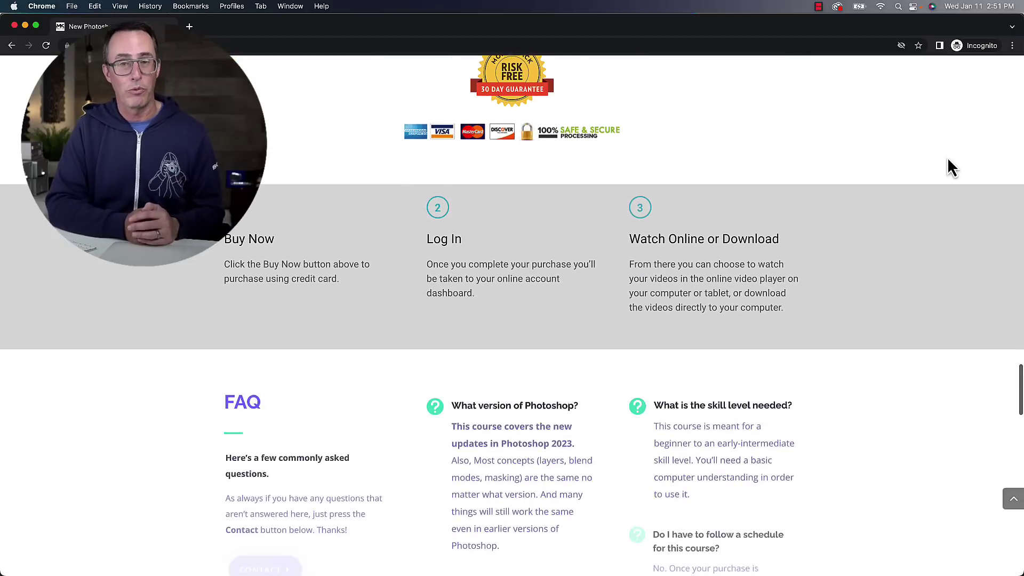